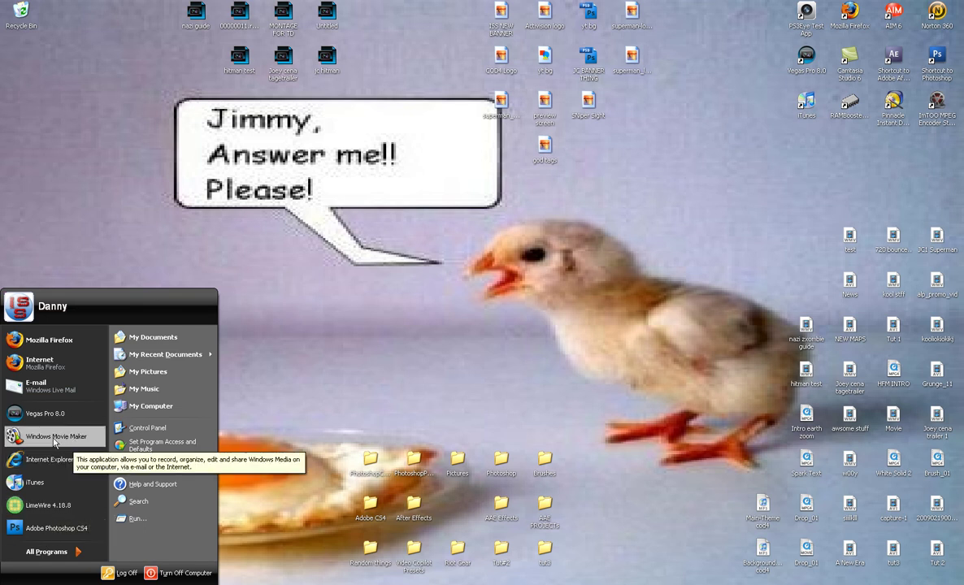
Step: Launch Windows Movie Maker and drag the splitter left to widen the preview monitor
click(54, 440)
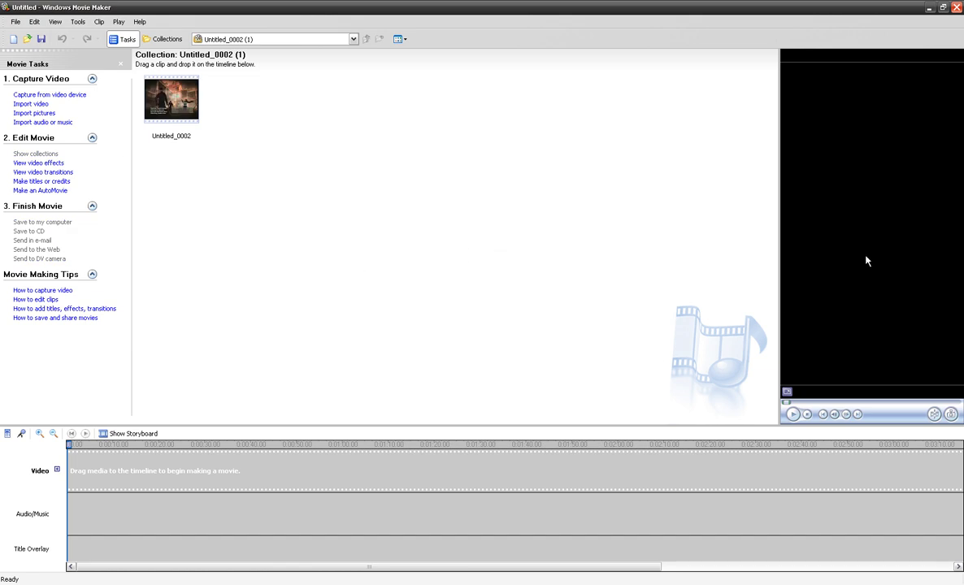
drag(779, 272, 562, 319)
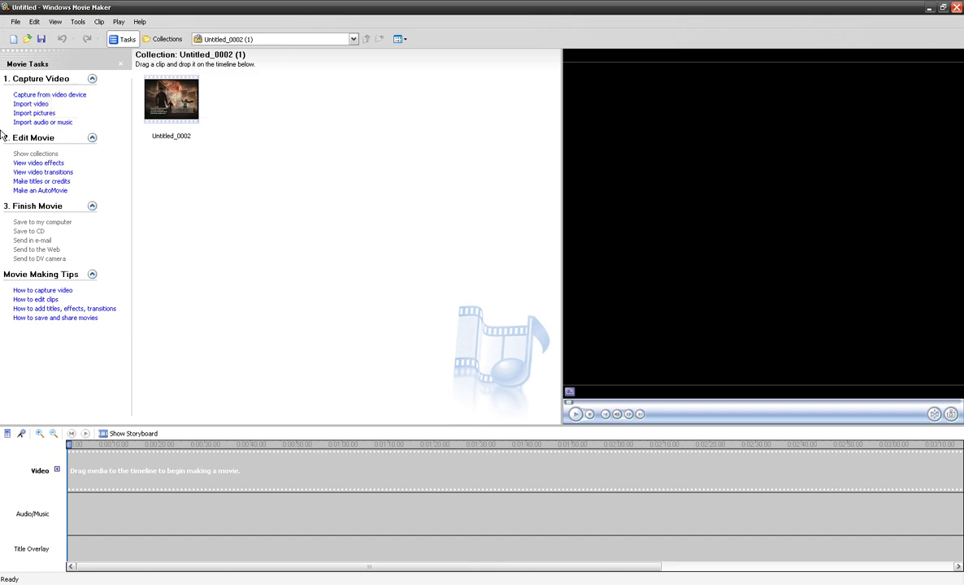
Step: Choose Dazzle DVC100 Video Device as the capture device, keeping Composite as the video input
click(78, 96)
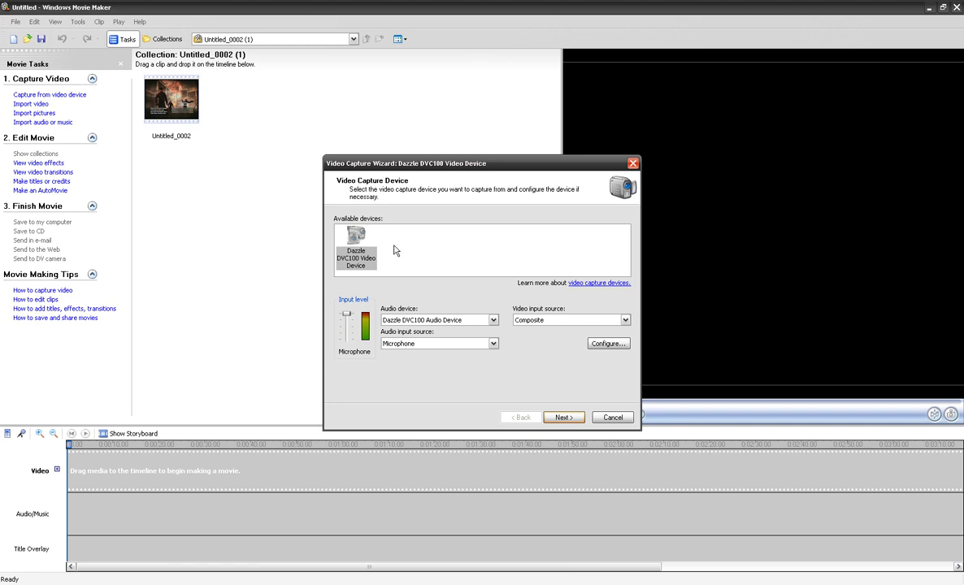
click(334, 232)
click(356, 243)
click(572, 322)
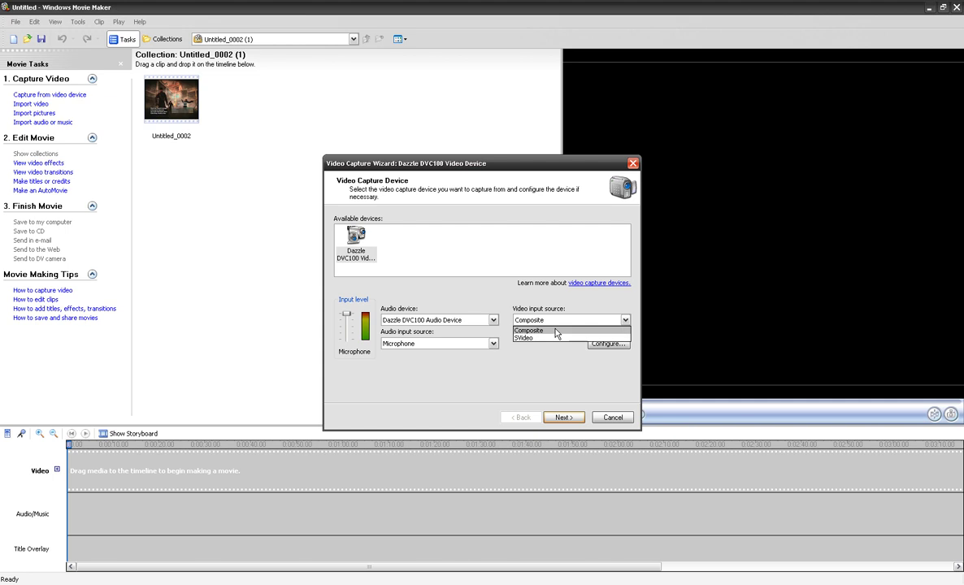
click(557, 330)
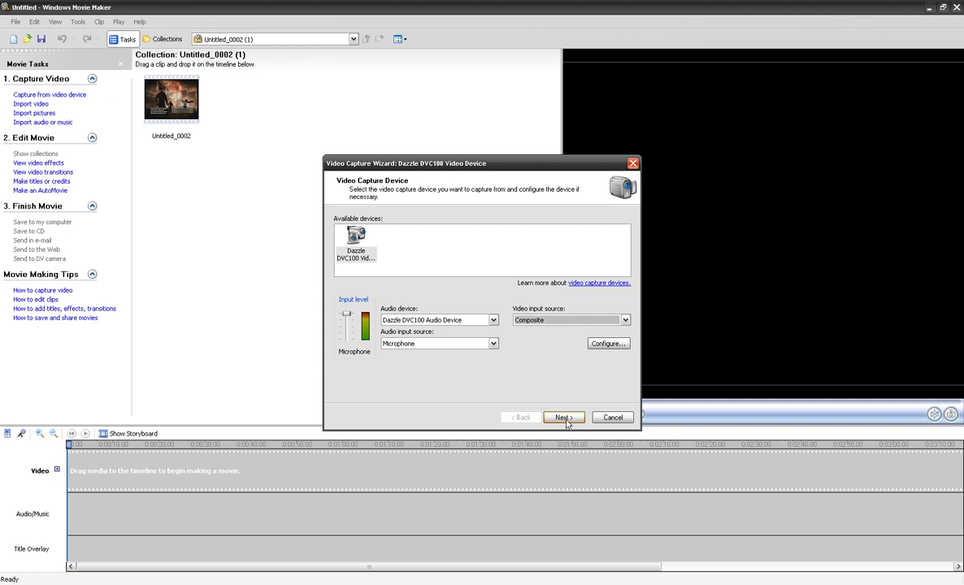
click(607, 343)
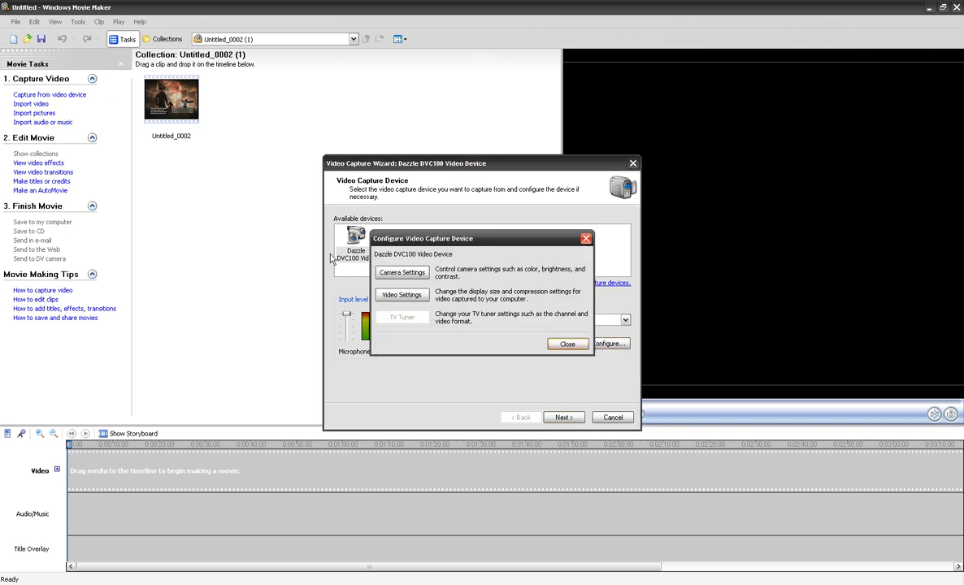
click(418, 275)
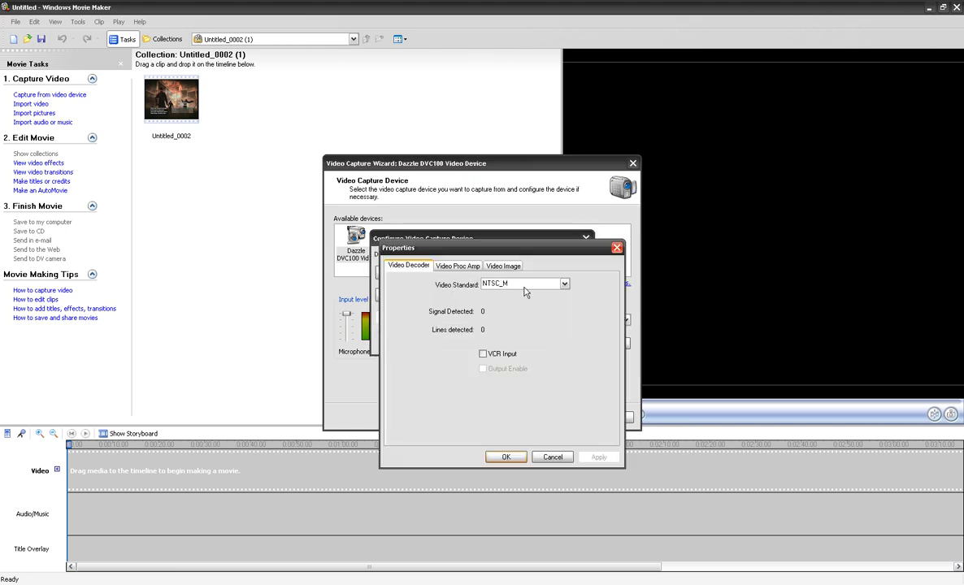
click(458, 268)
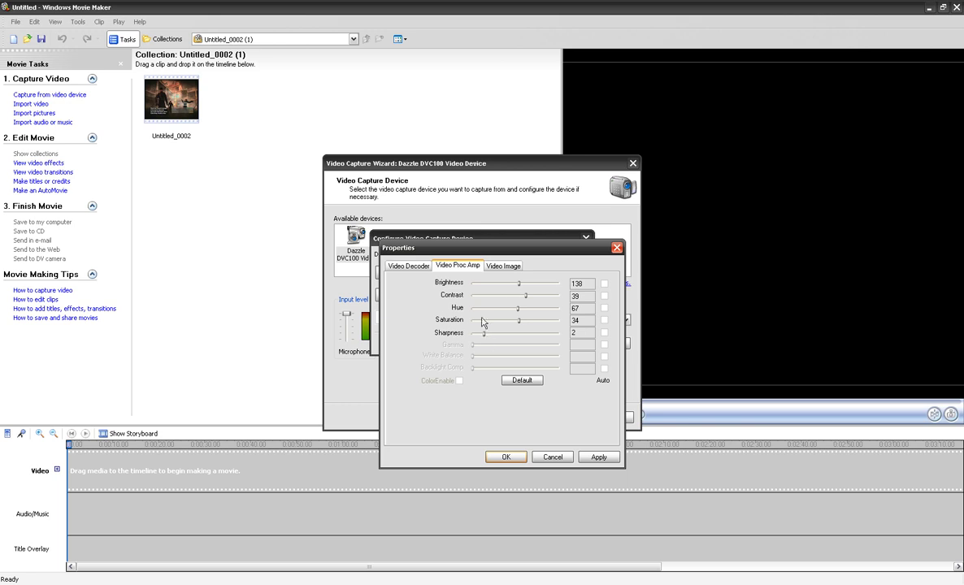
click(501, 266)
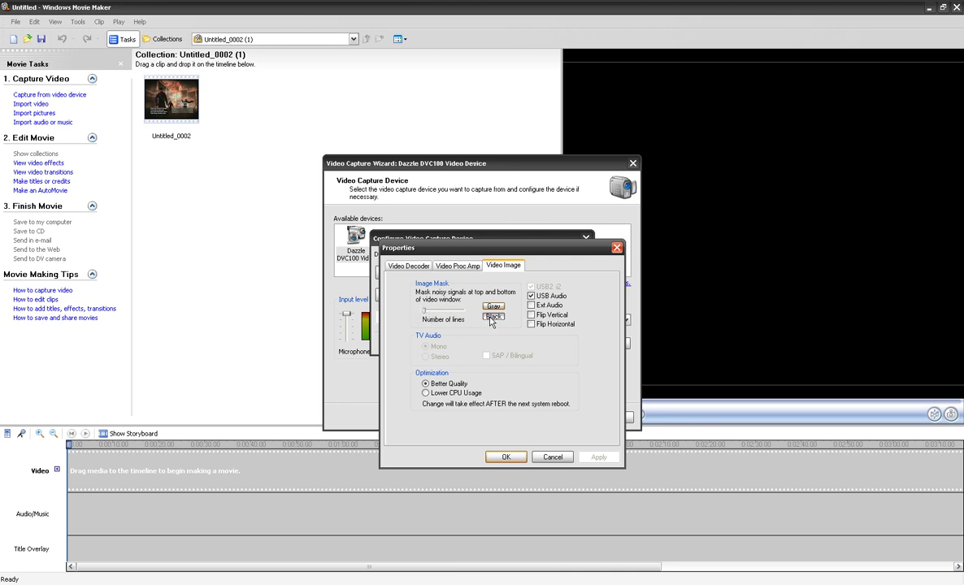
click(512, 456)
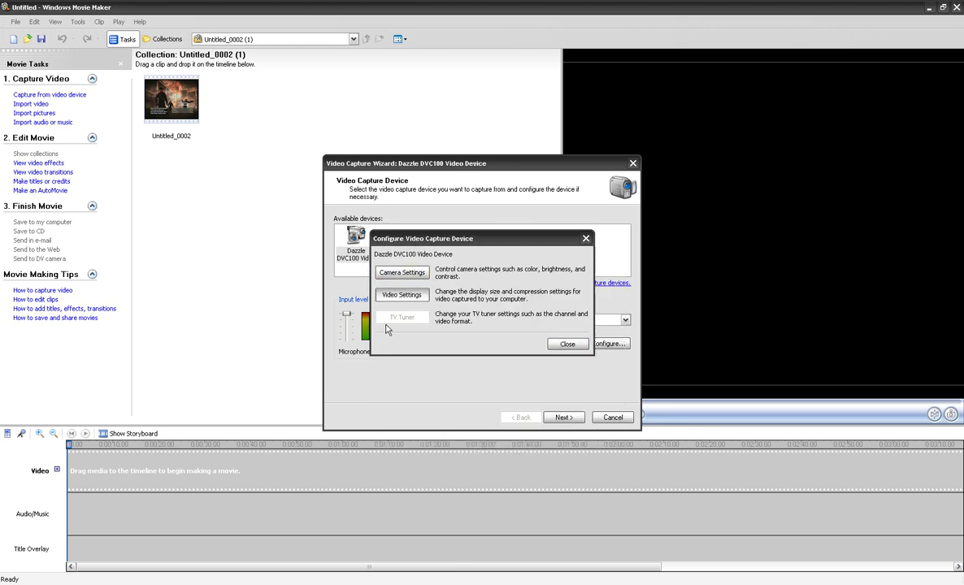
click(400, 296)
click(470, 371)
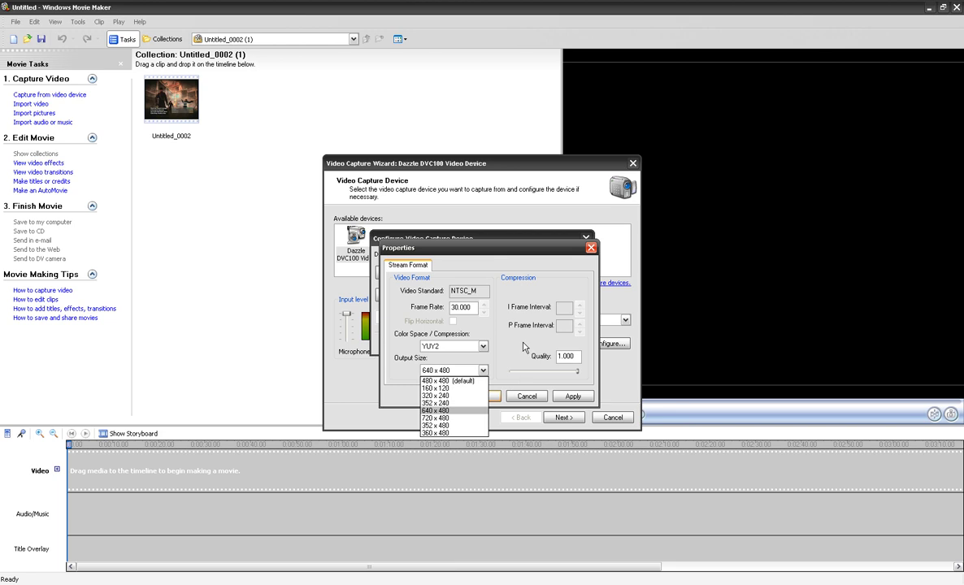
click(499, 329)
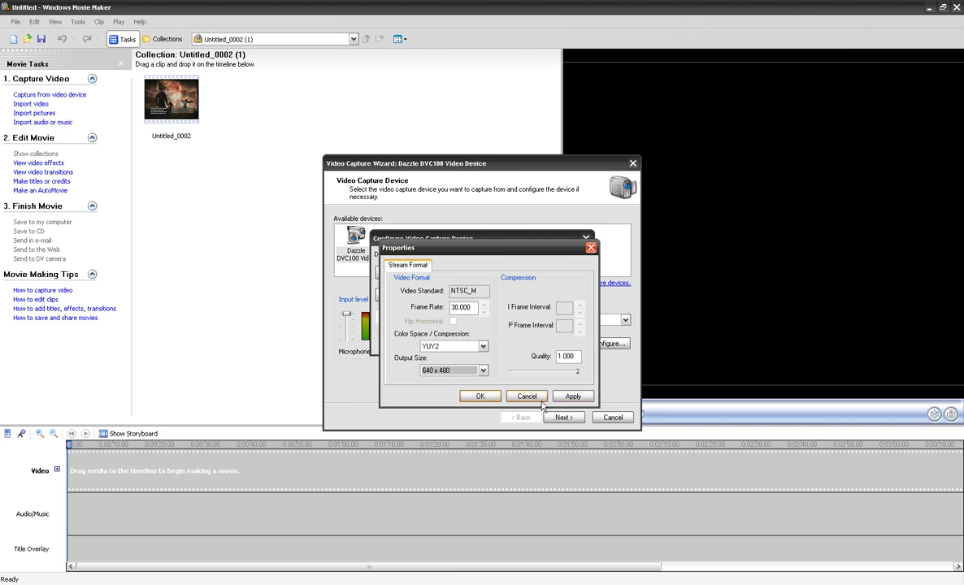
click(540, 400)
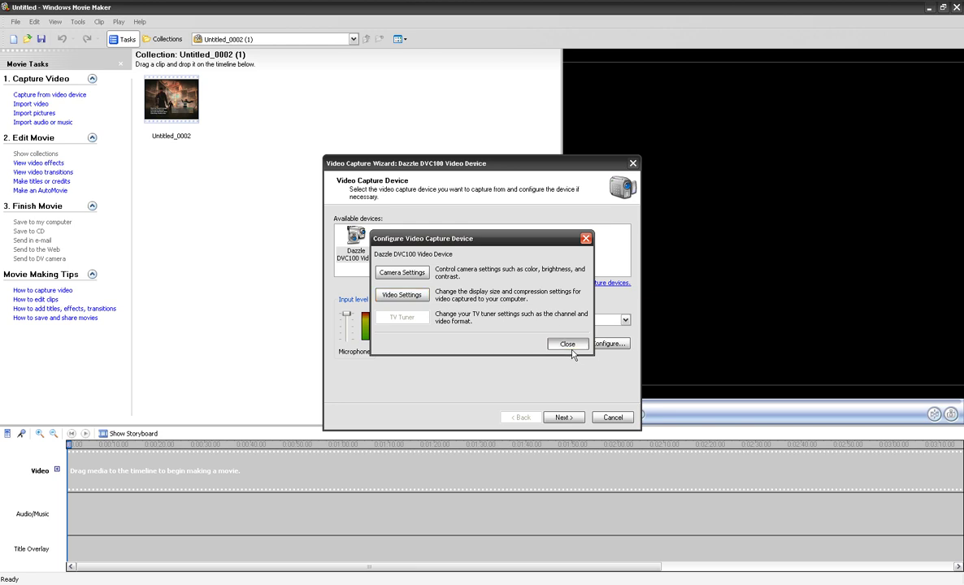
Step: Keep My Videos as the capture save folder for Untitled_0003 instead of Samples
click(567, 344)
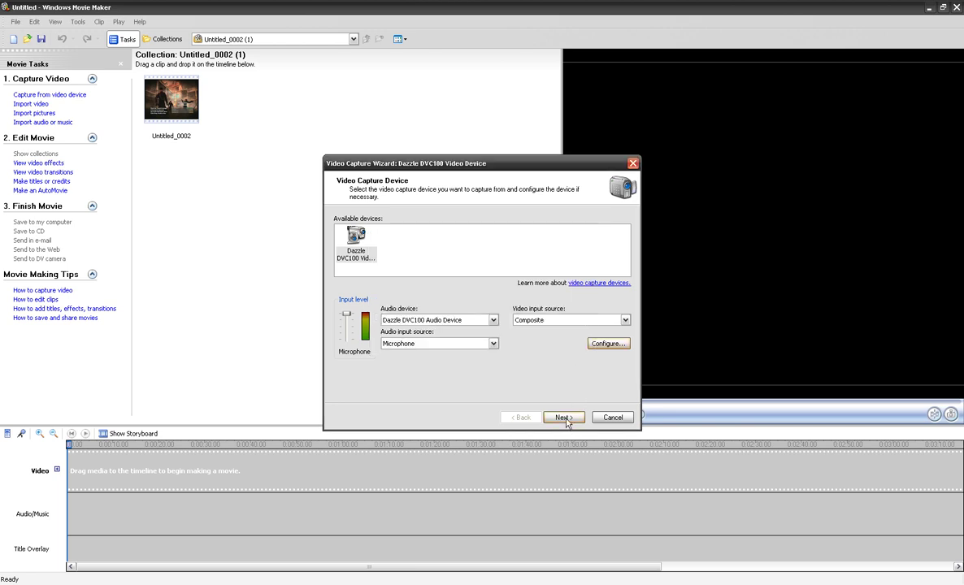
click(564, 417)
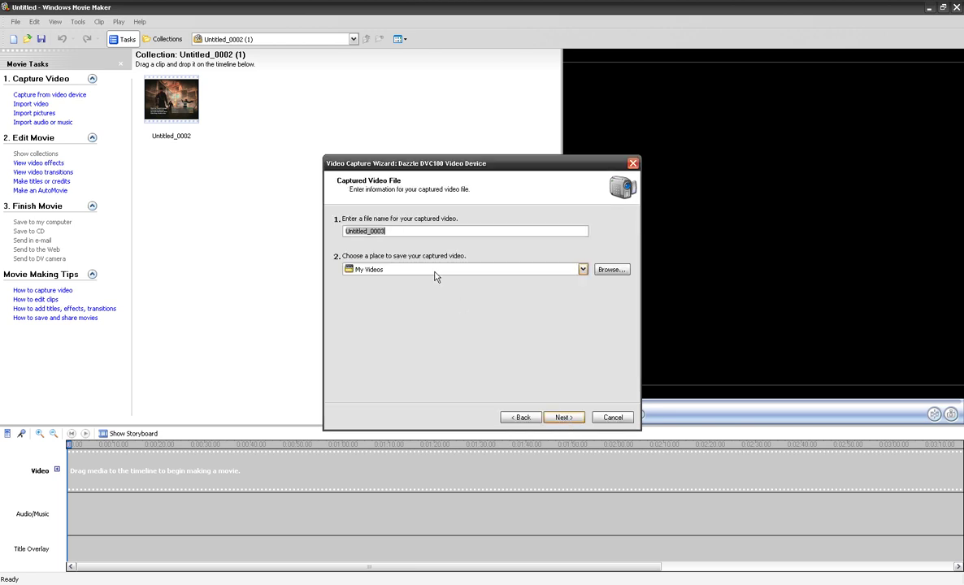
click(612, 269)
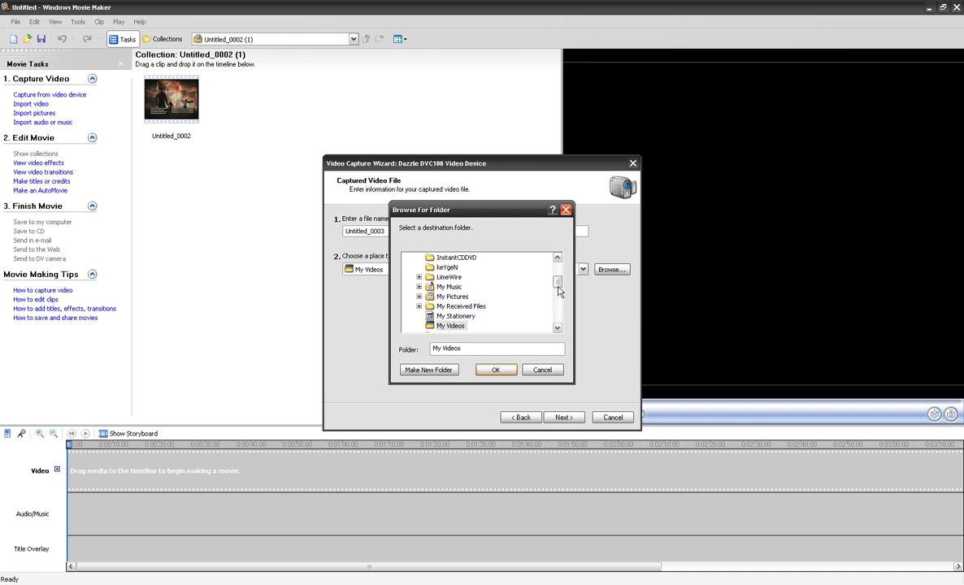
scroll(557, 289, down, 2)
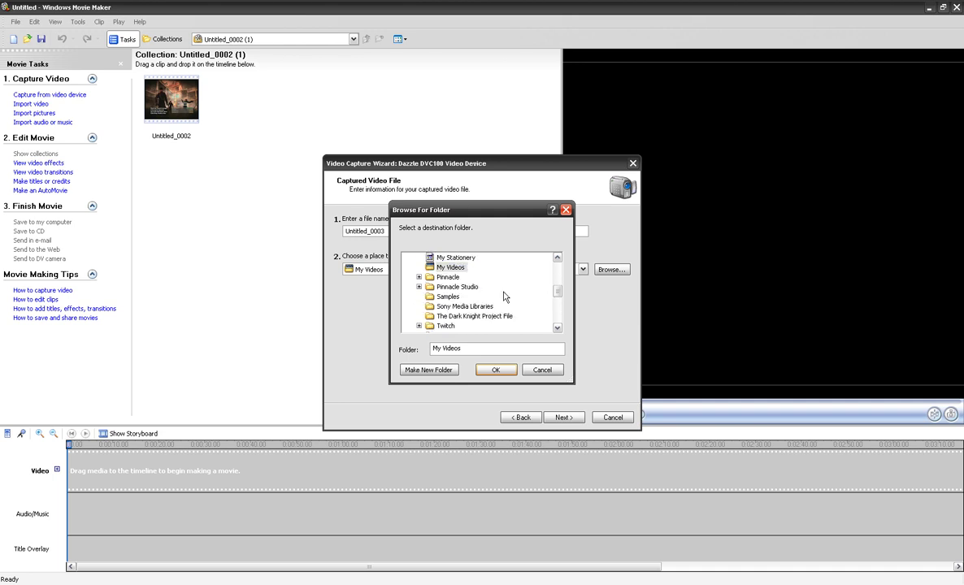
click(447, 298)
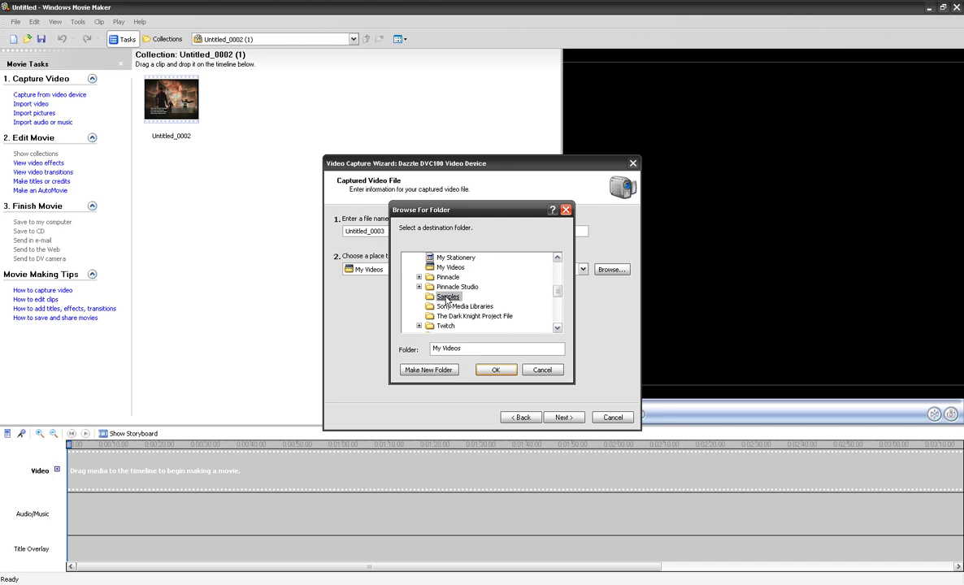
click(536, 372)
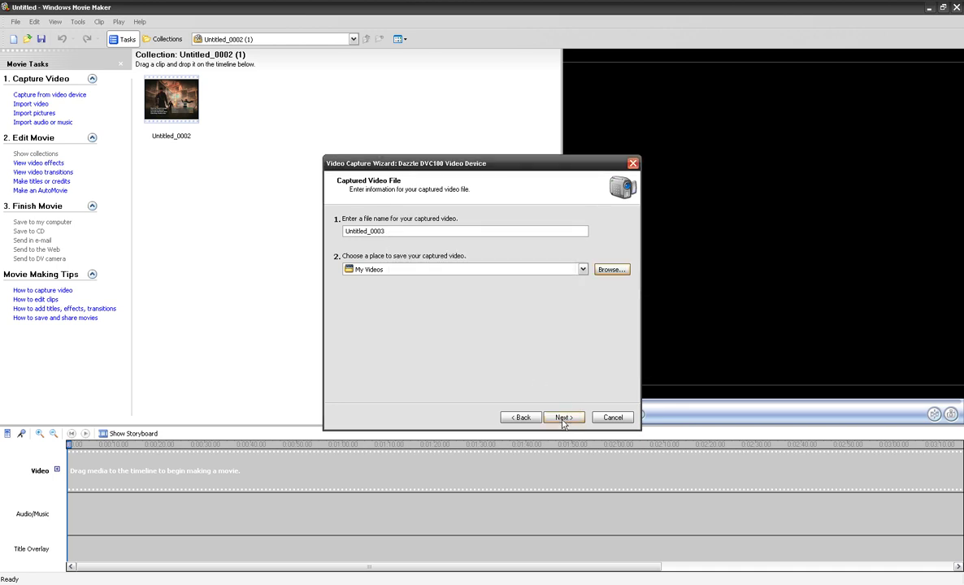
click(562, 418)
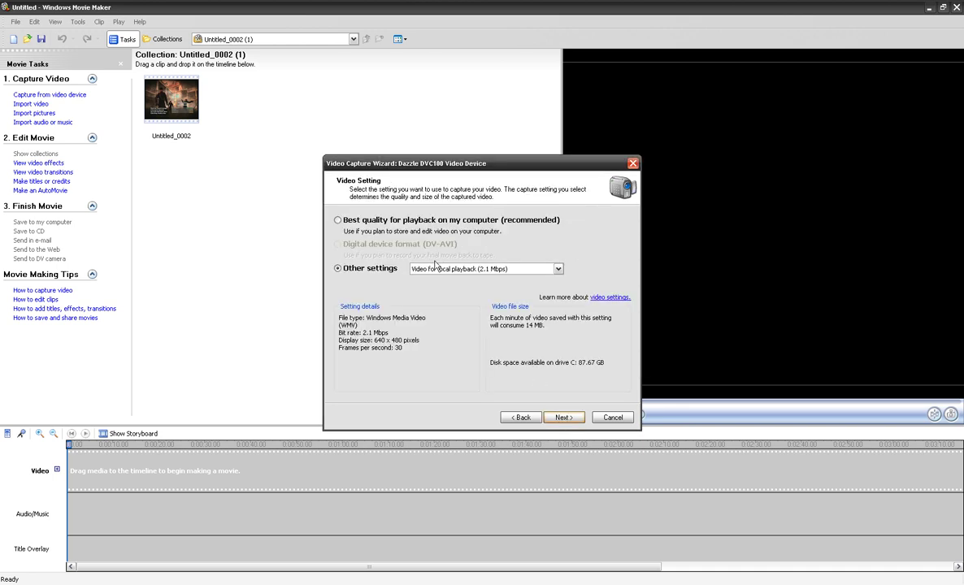
Step: Clear the captured file name and keep Video for local playback (2.1 Mbps) as capture quality
click(521, 418)
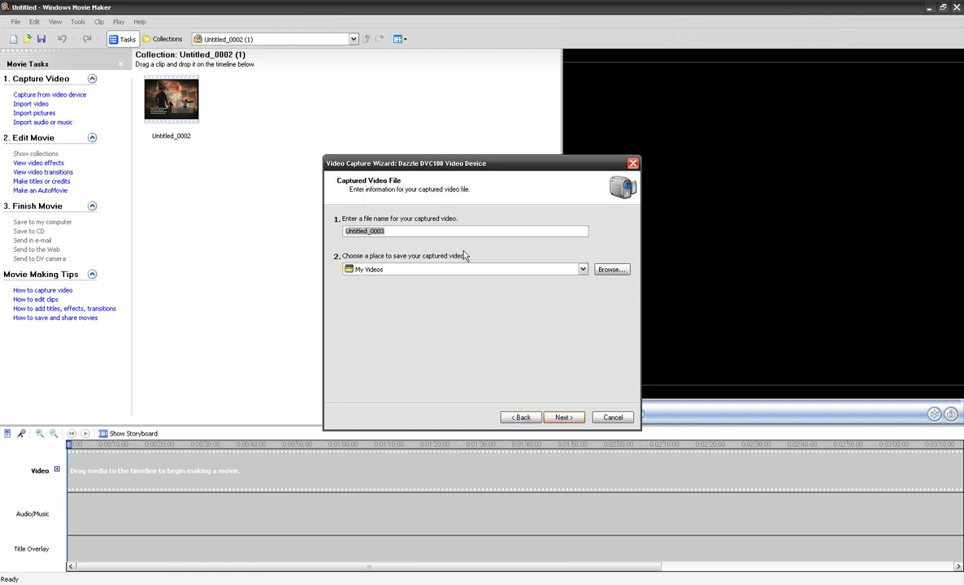
key(BackSpace)
click(563, 417)
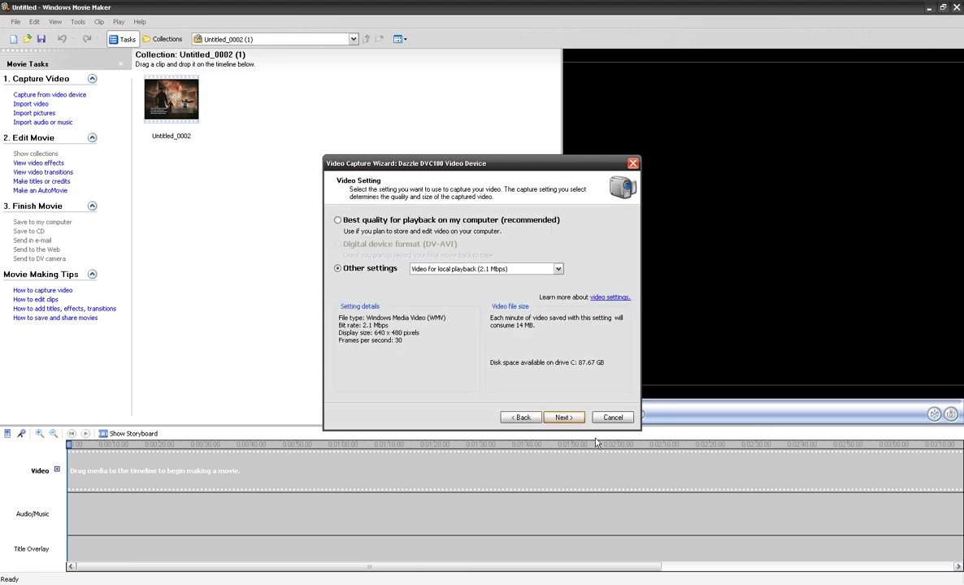
click(558, 419)
click(440, 270)
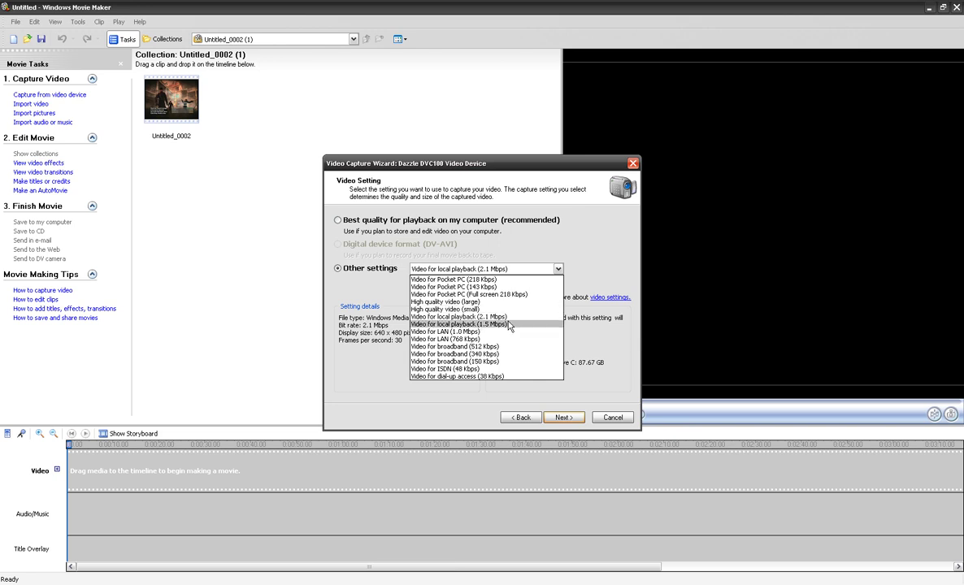
click(506, 318)
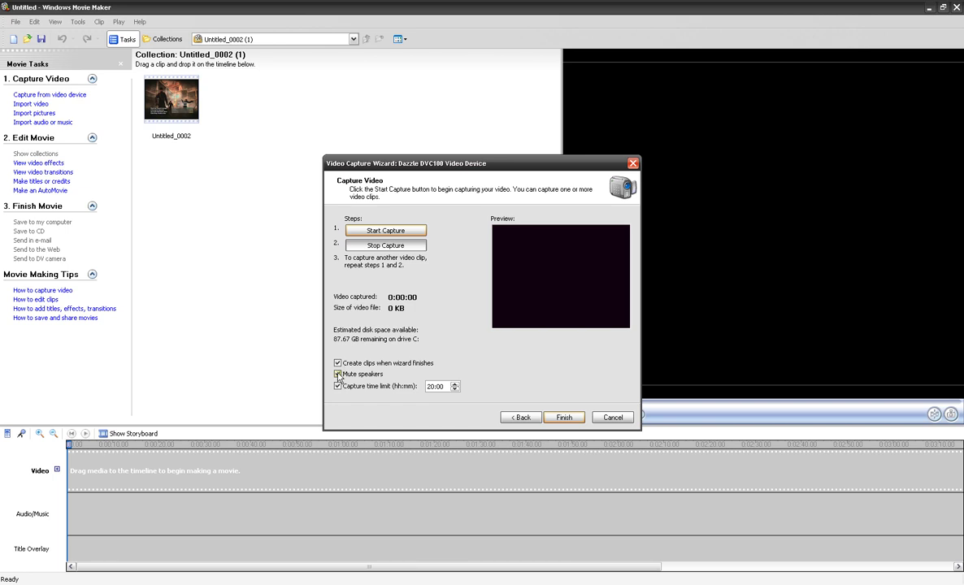
Step: Untick Mute speakers and Create clips, keep the 20:00 time limit, and cancel the wizard
click(338, 375)
click(338, 363)
click(338, 387)
click(342, 388)
click(606, 419)
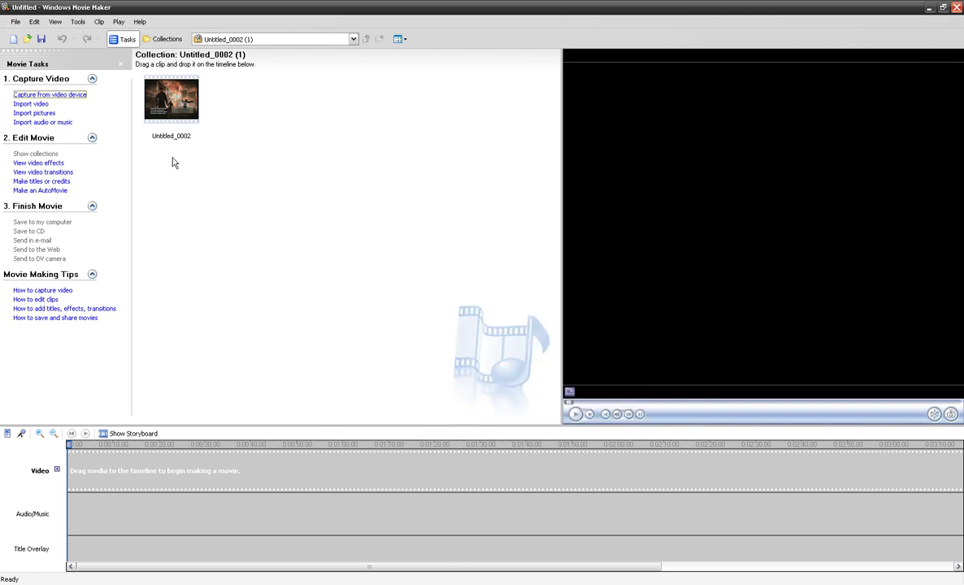
Step: Drag Untitled_0002 onto the Video track, then play its preview from about 0:57 and stop
click(170, 104)
drag(118, 479, 156, 468)
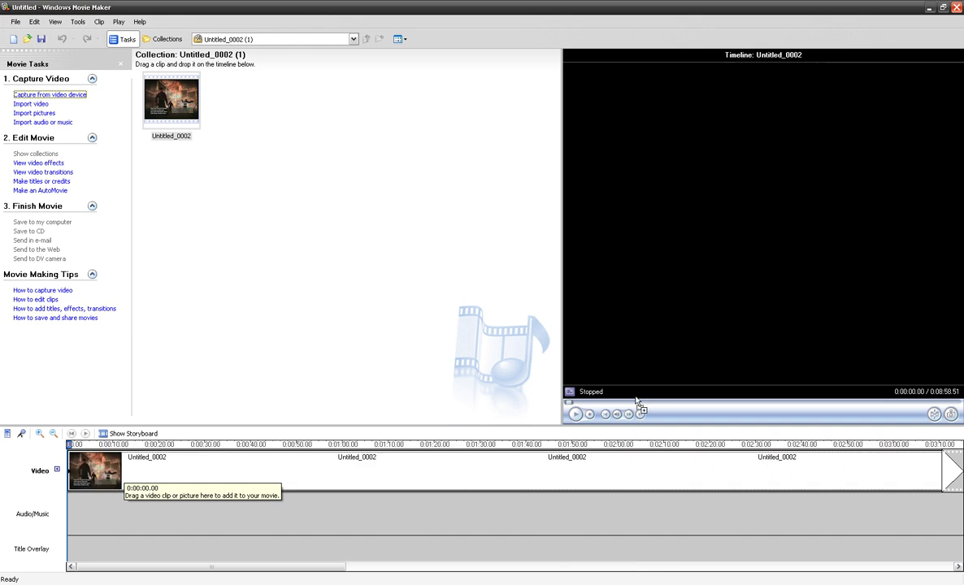
click(338, 446)
mouse_move(334, 446)
mouse_down()
mouse_move(355, 447)
mouse_move(331, 446)
mouse_up()
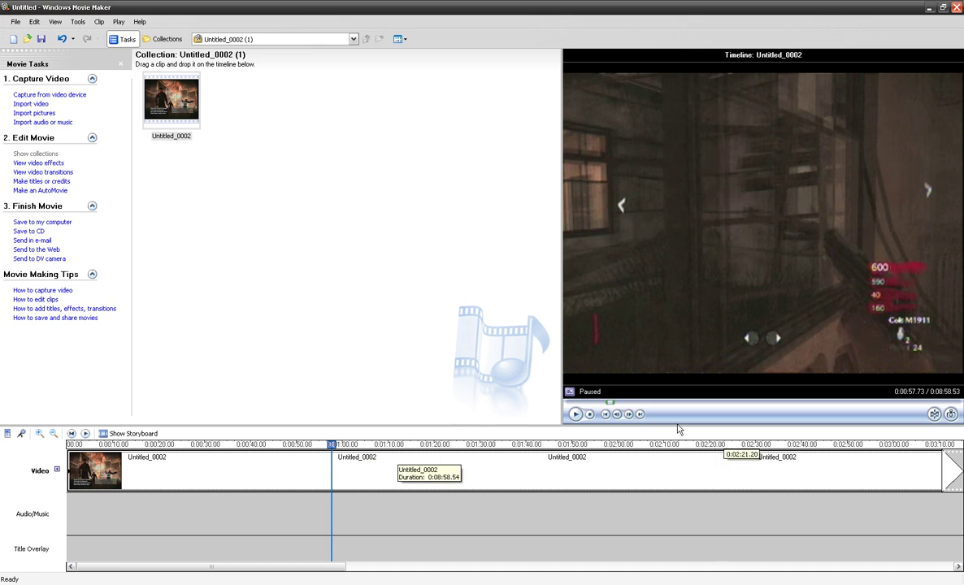
click(575, 415)
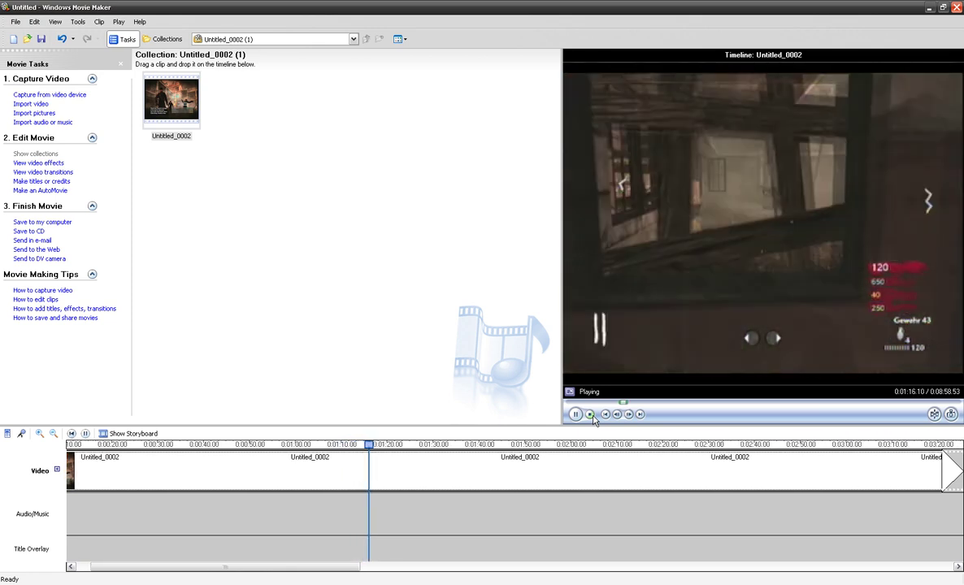
click(590, 415)
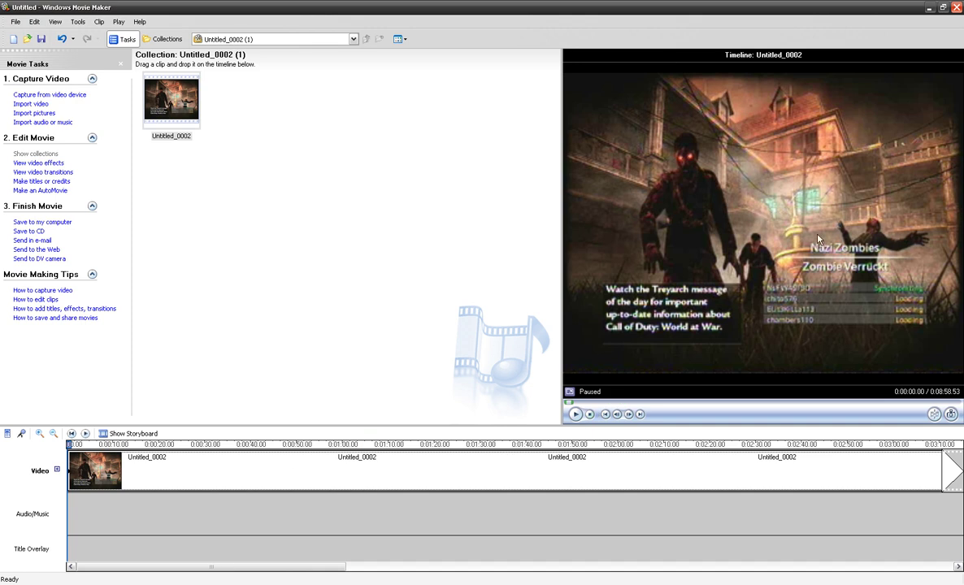